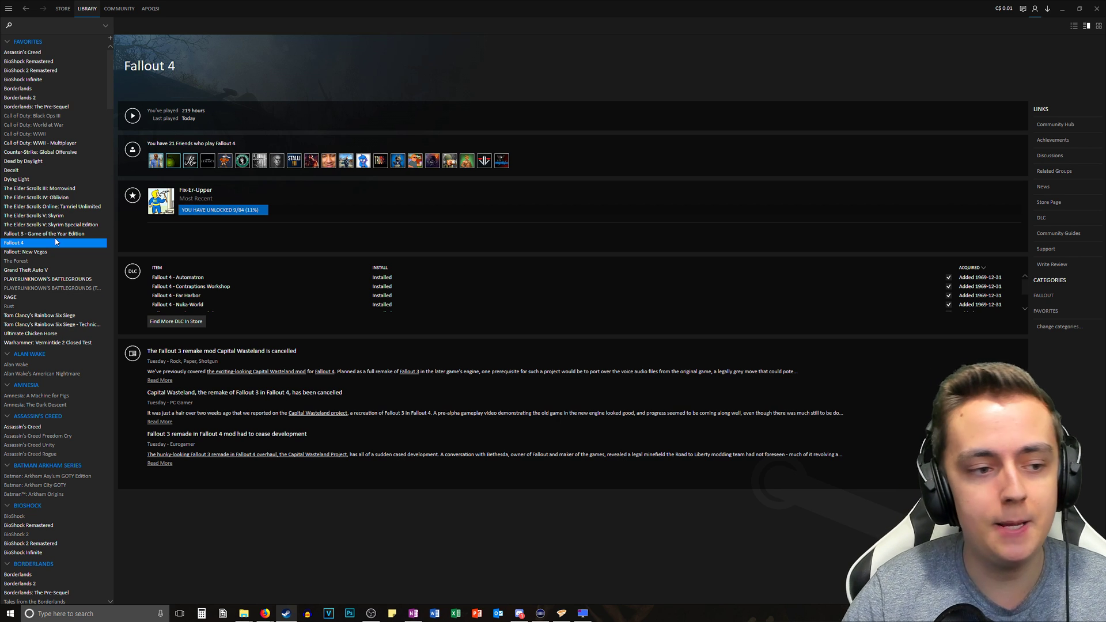
Open Fallout 4's installation folder from its local files properties and fit the folder window to the right half of the screen.
right_click(38, 247)
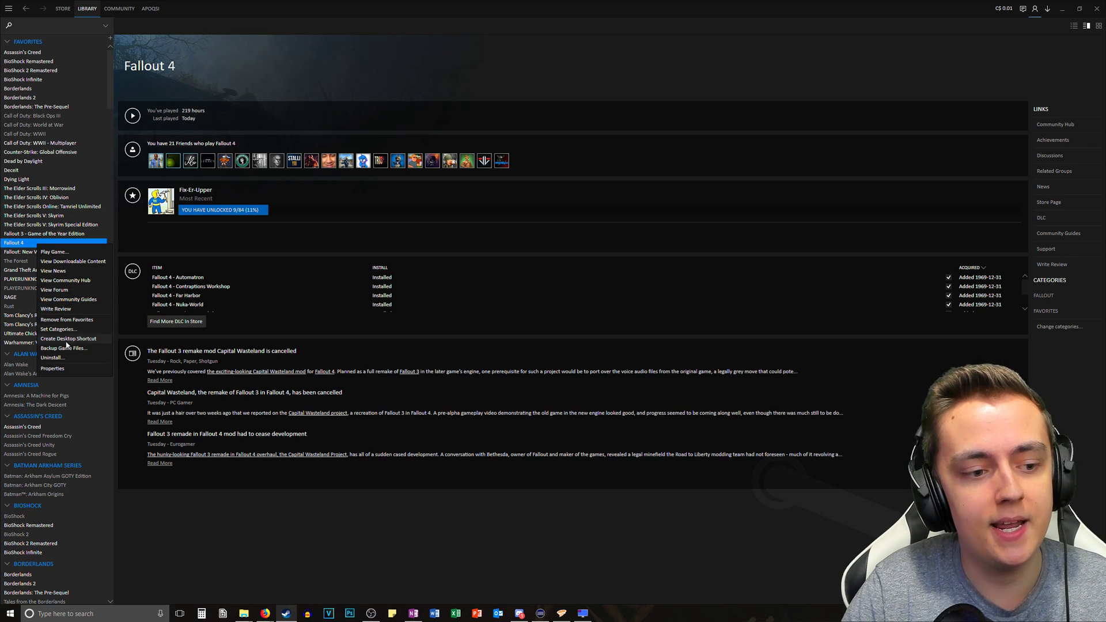
click(58, 369)
click(518, 191)
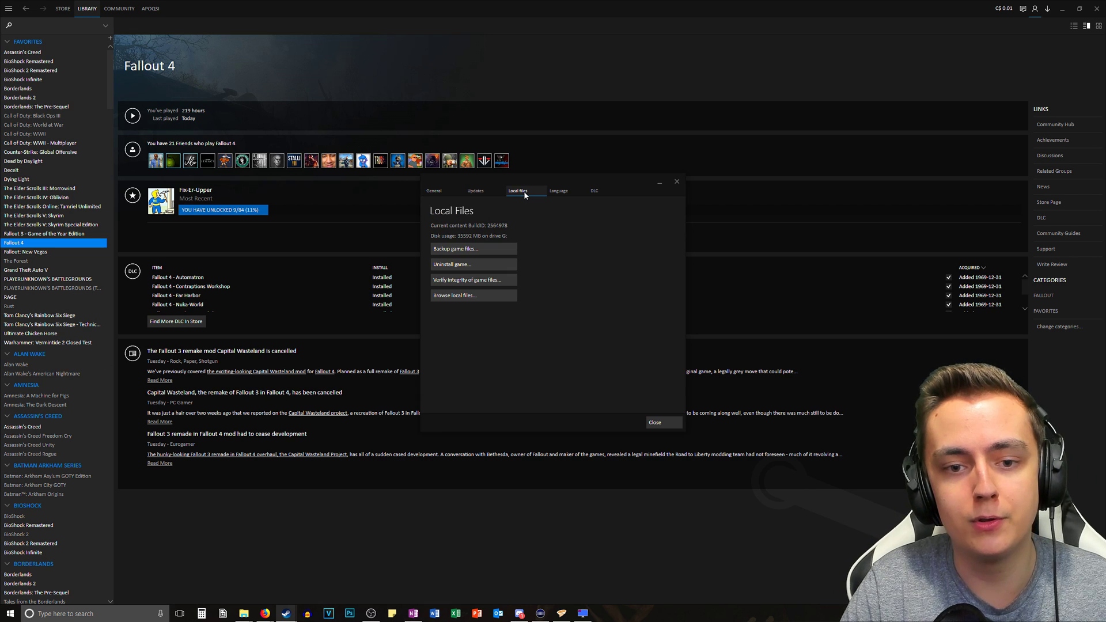
click(458, 296)
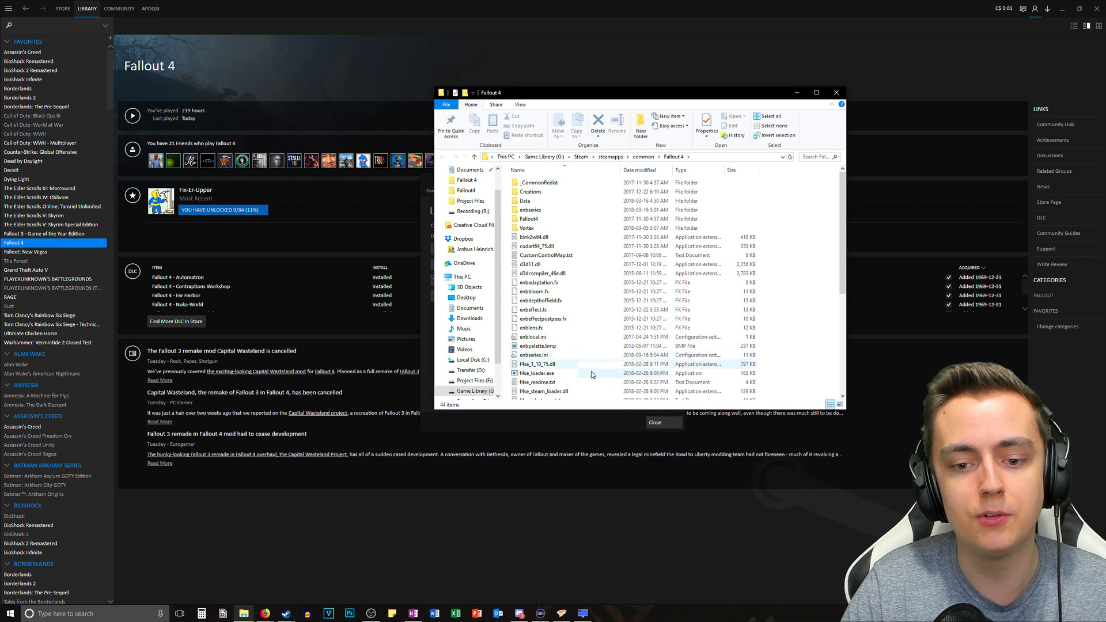
key(super+Right)
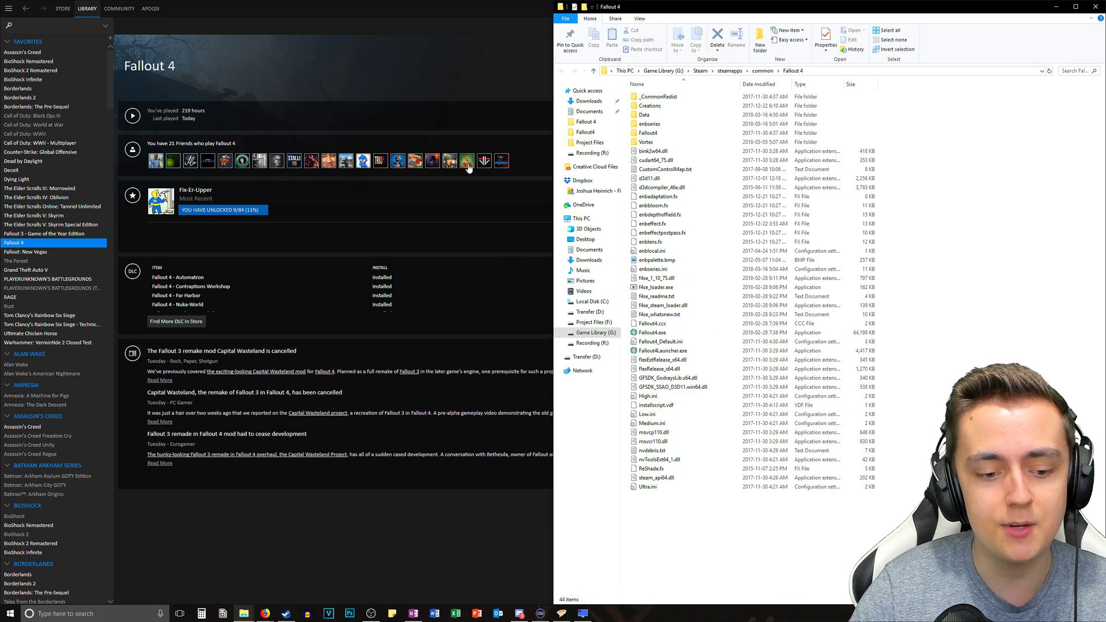
Open a second File Explorer window beside the first and go to Documents > My Games > Fallout4.
right_click(249, 616)
click(236, 408)
drag(619, 106, 1, 172)
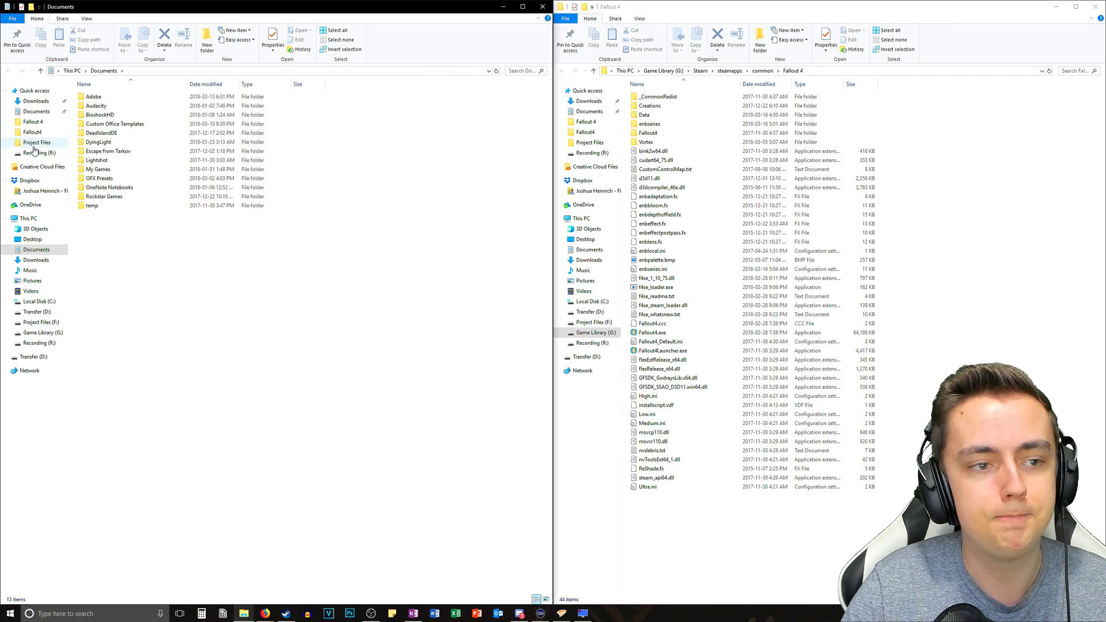
double_click(113, 168)
double_click(102, 143)
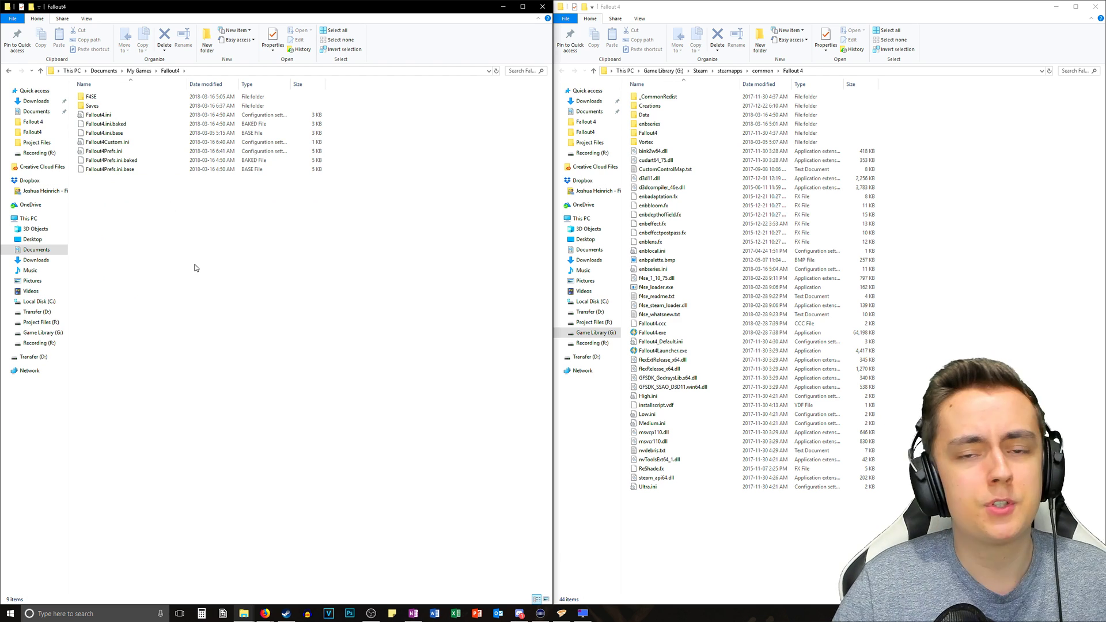
Set iPresentInterval to 0 under [Display] in Fallout4.ini, then save and close the file.
double_click(108, 115)
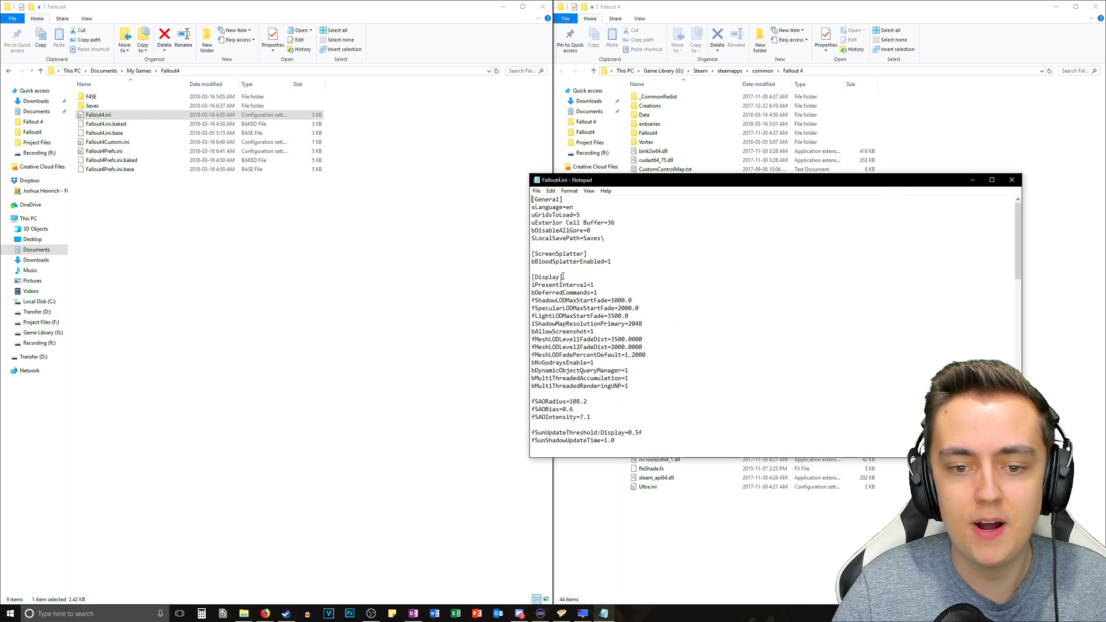
drag(532, 285, 598, 284)
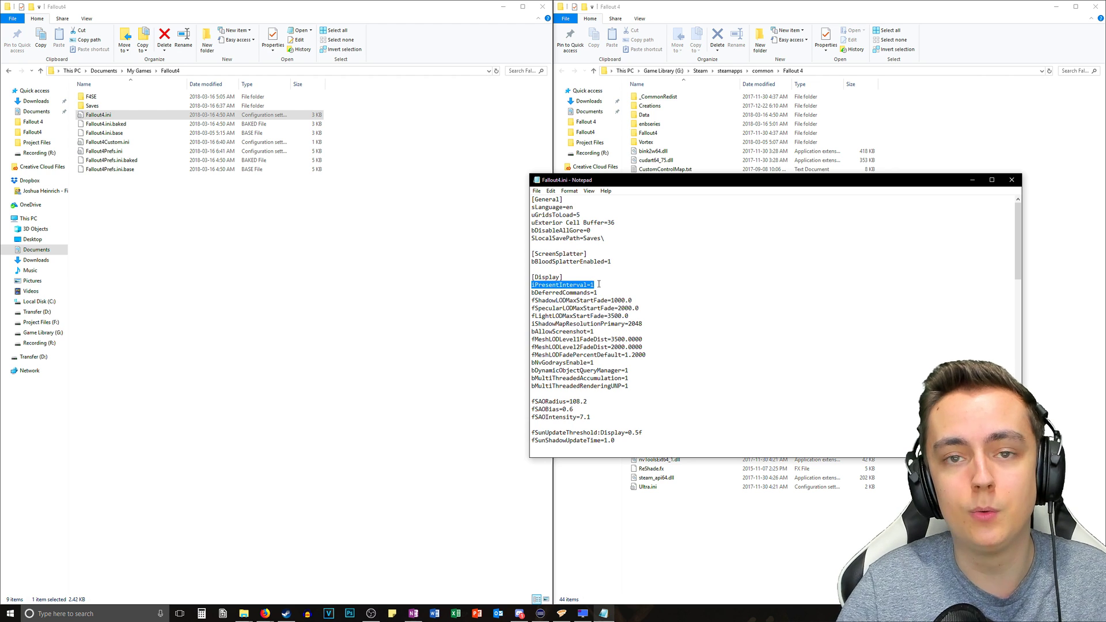
click(598, 284)
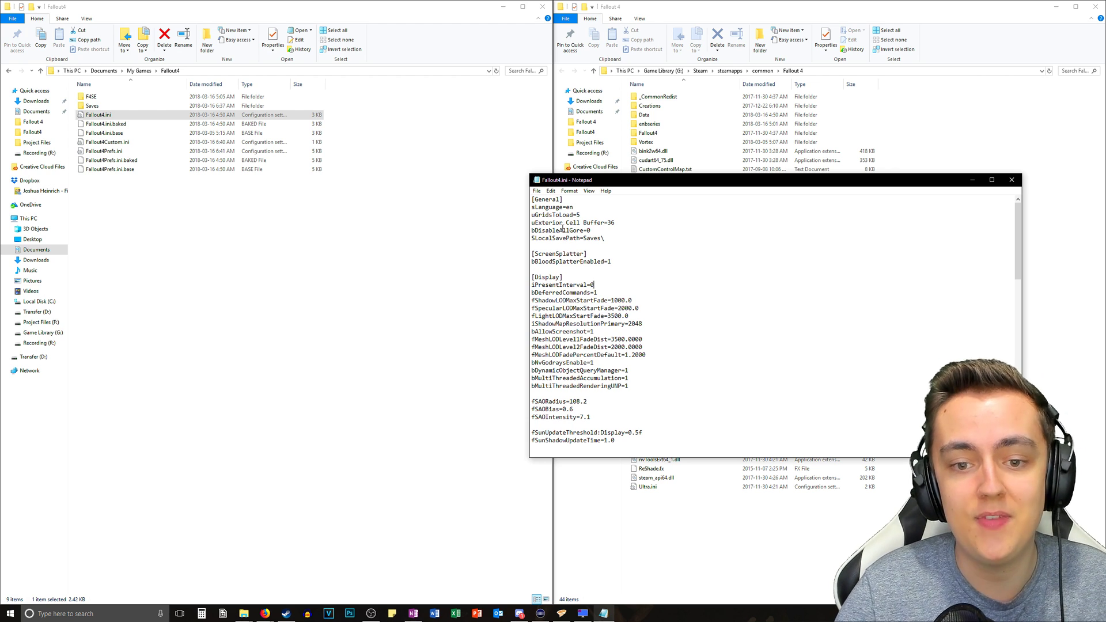
click(537, 191)
click(562, 222)
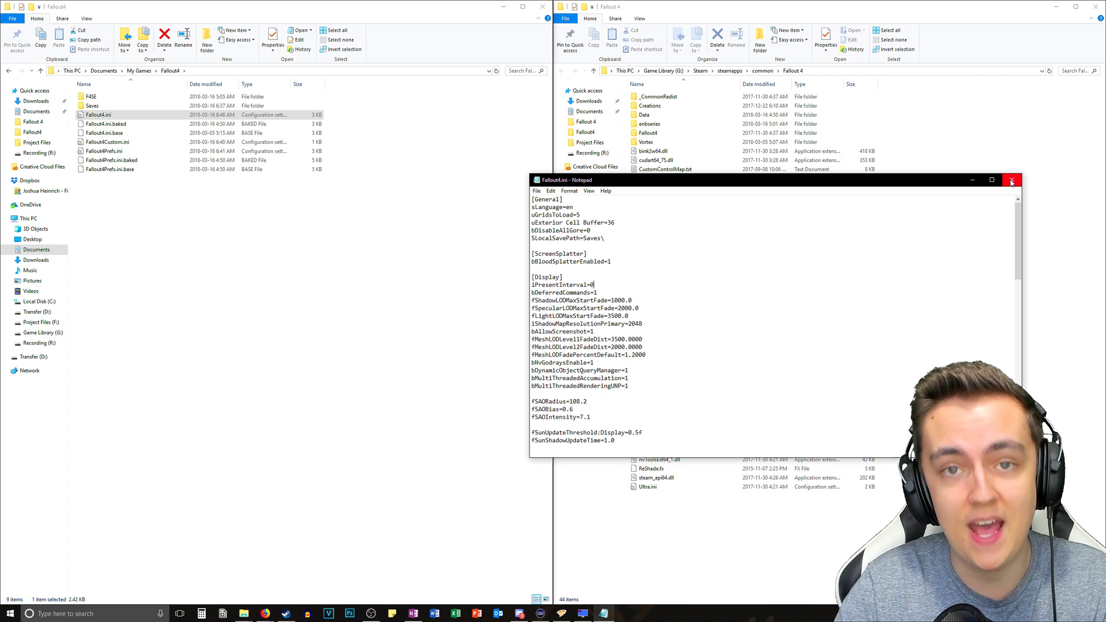
click(1012, 182)
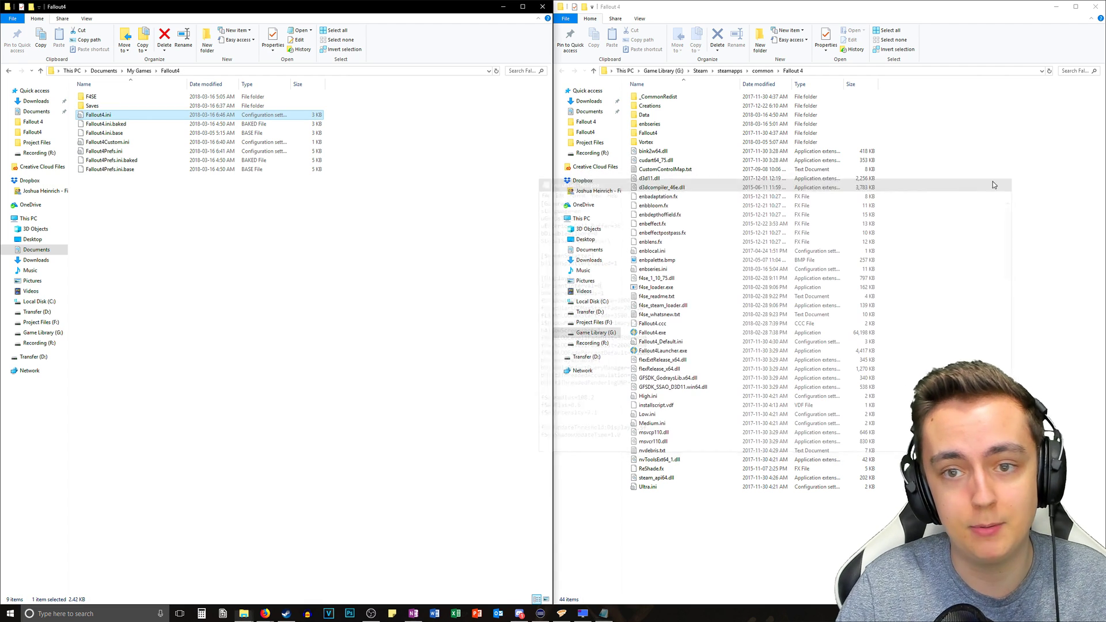
Open Fallout4Prefs.ini in the My Games folder, find "ipresent" and set iPresentInterval to 0.
double_click(115, 151)
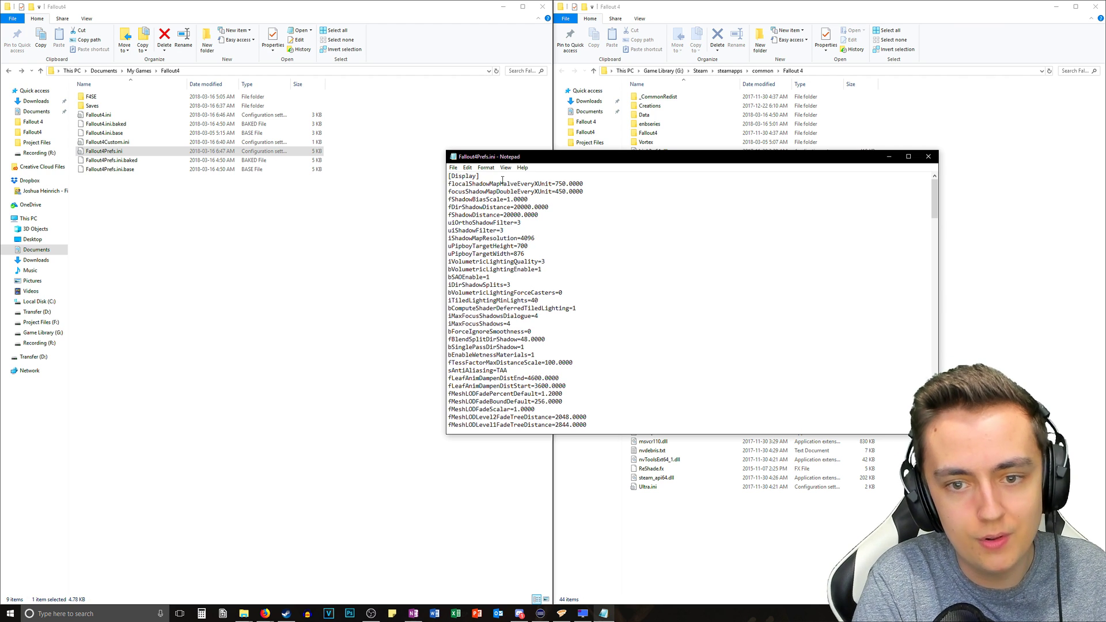
key(ctrl+f)
text(ipresent)
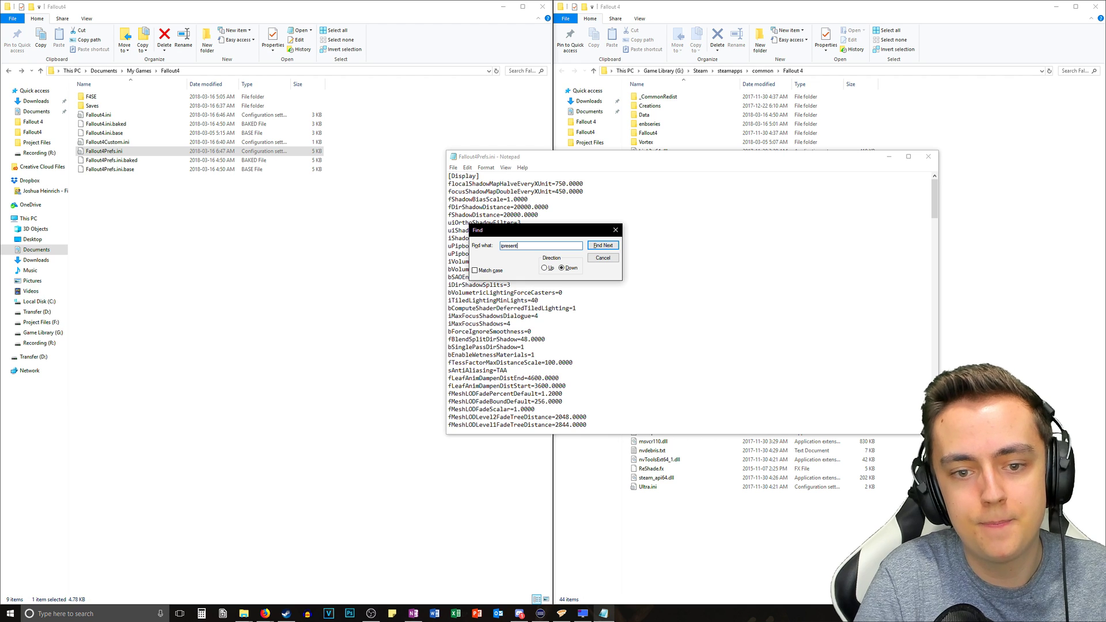
key(Return)
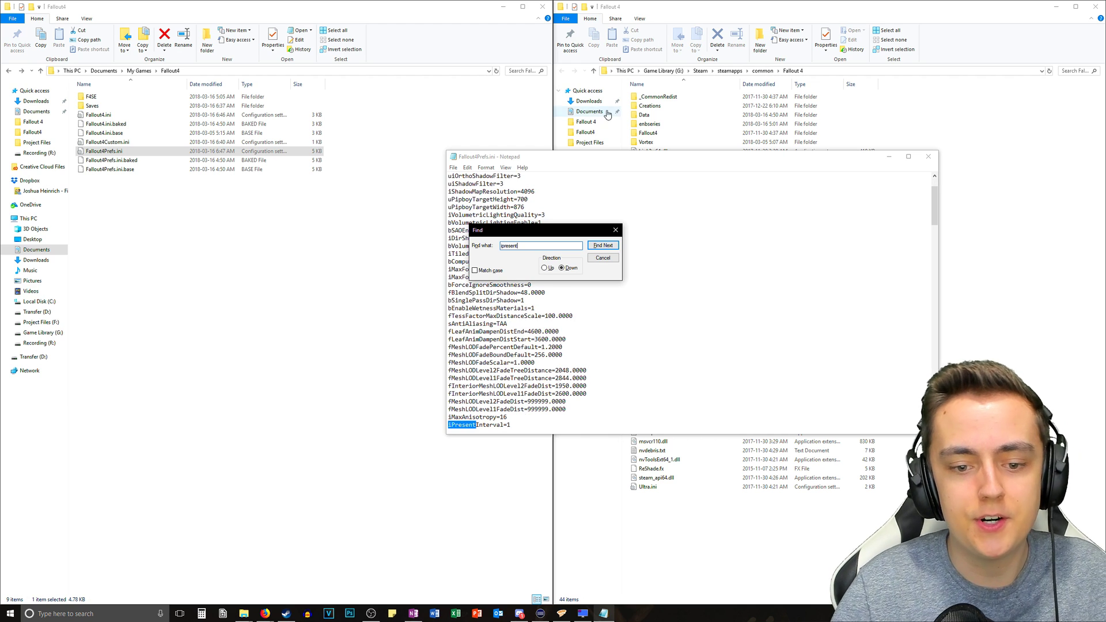
click(615, 230)
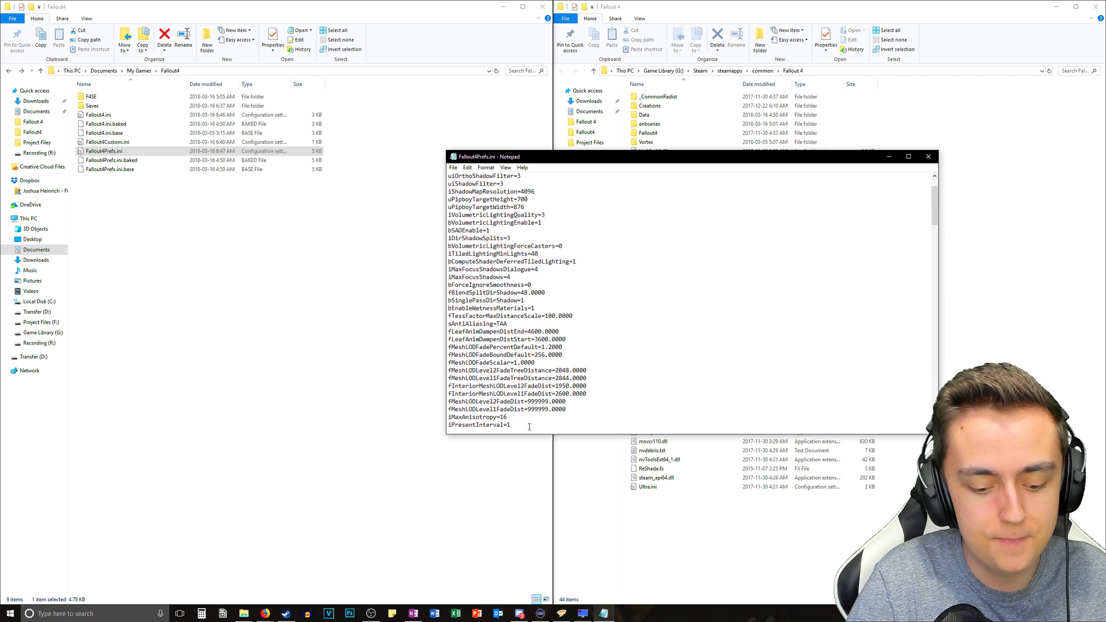
click(511, 424)
key(BackSpace)
text(0)
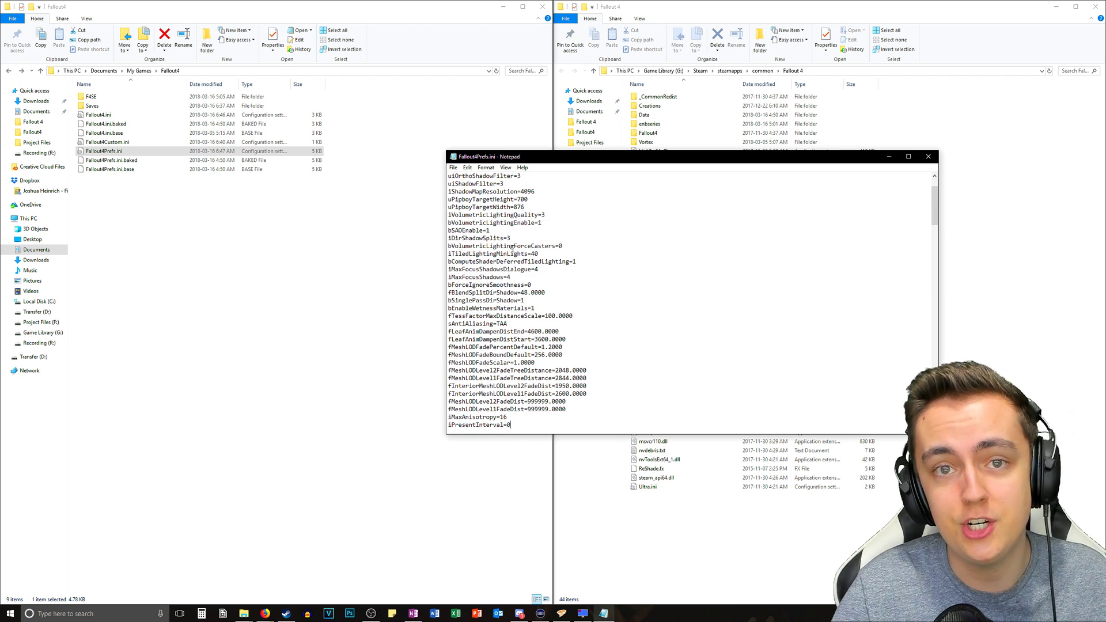
Save and close the My Games Fallout4Prefs.ini, and close the Documents folder window.
click(453, 168)
click(467, 196)
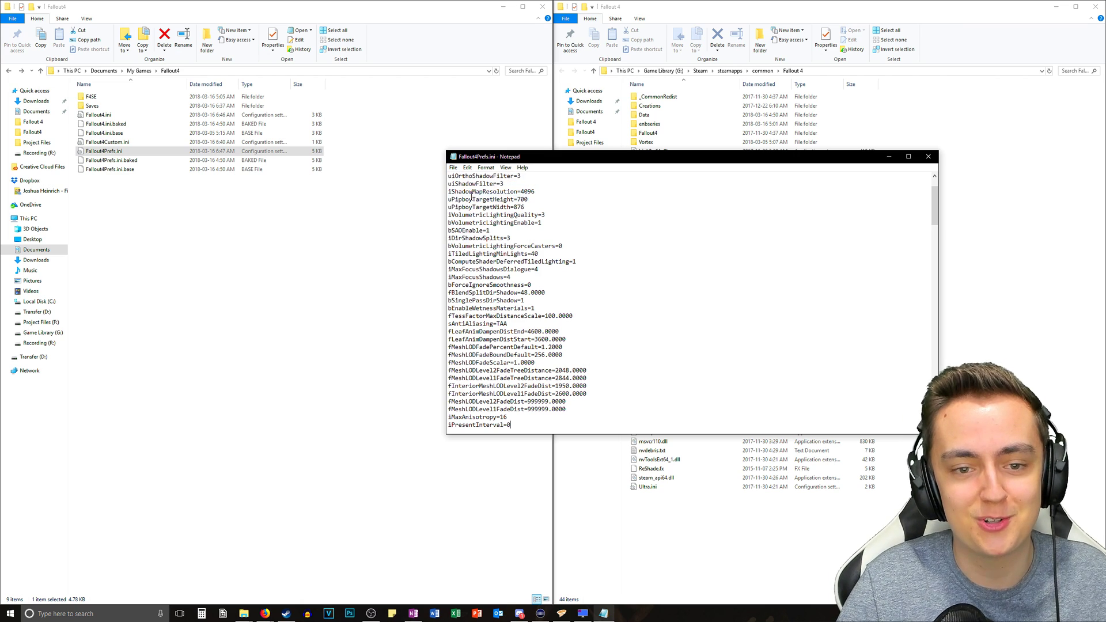
scroll(933, 205, up, 2)
drag(933, 205, 931, 279)
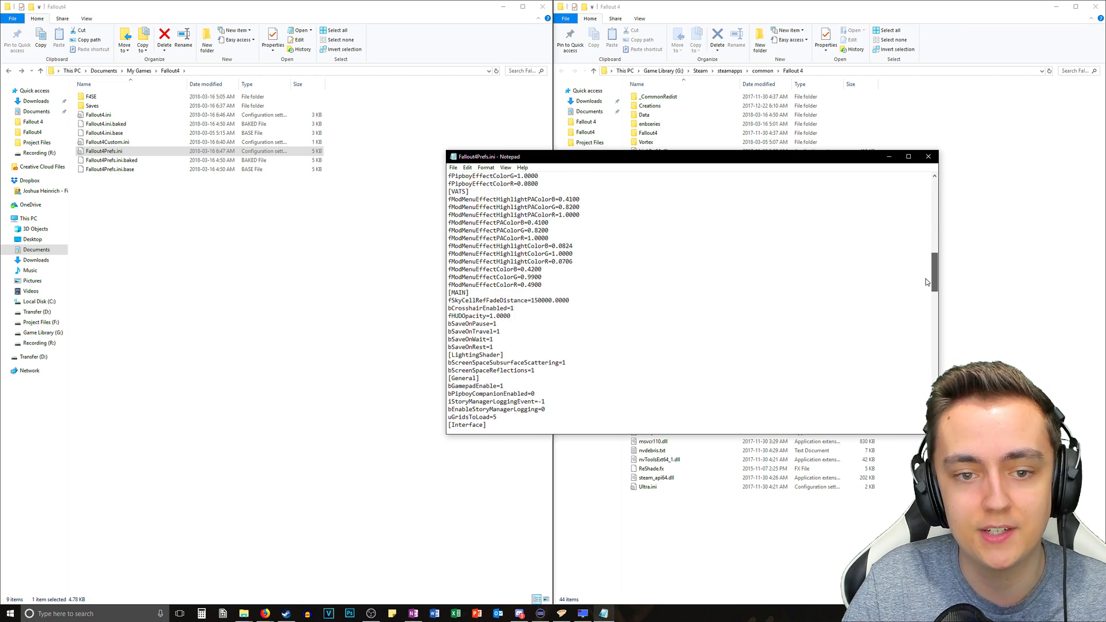
click(928, 157)
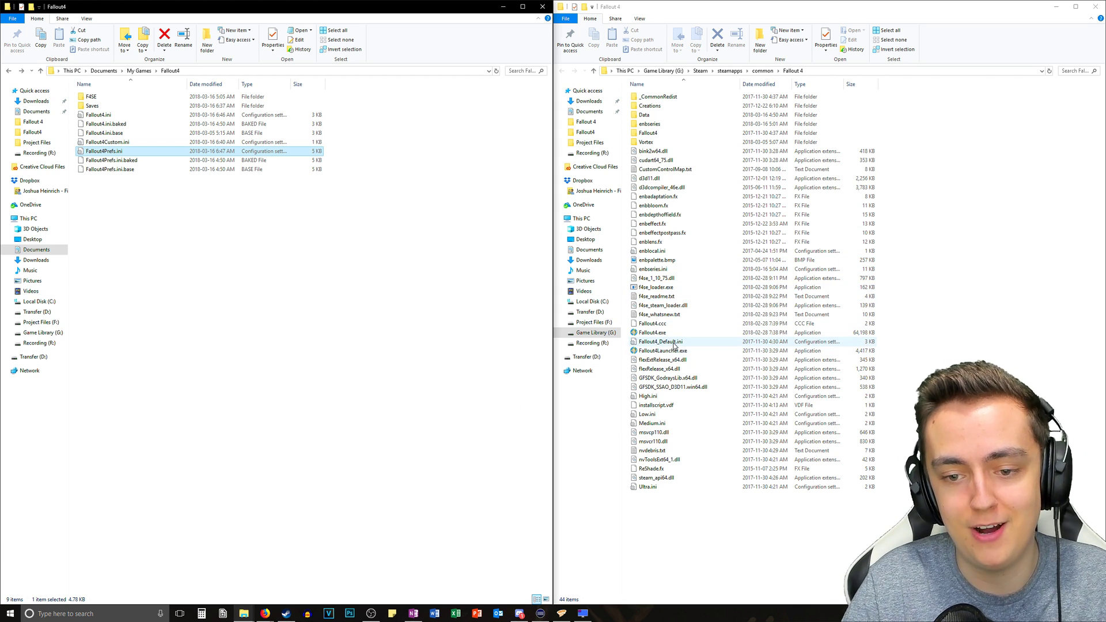
click(321, 248)
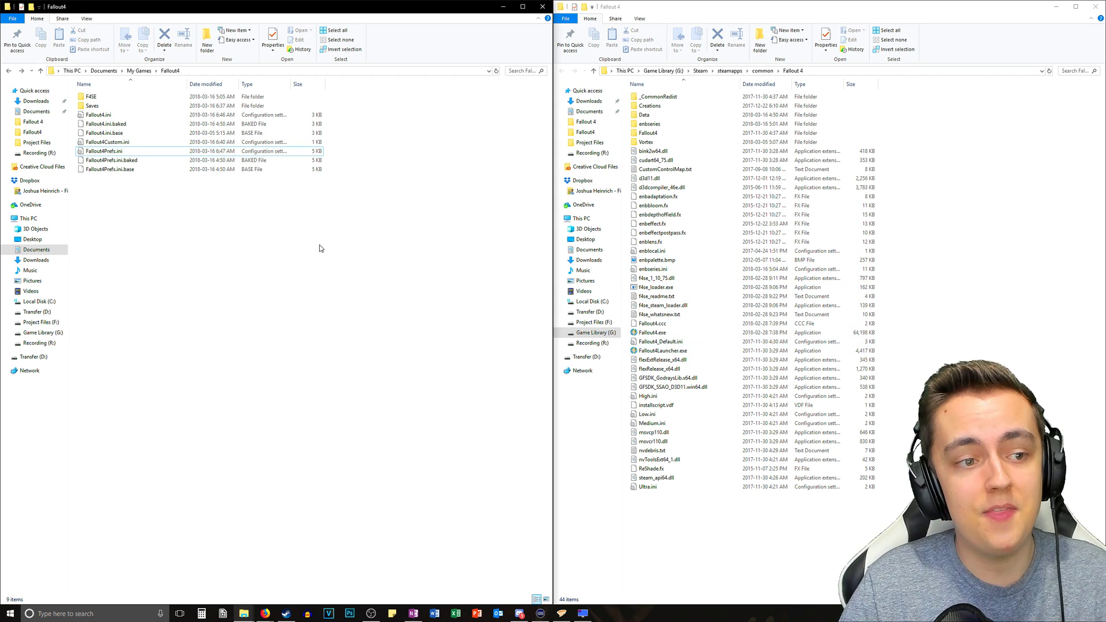
click(543, 8)
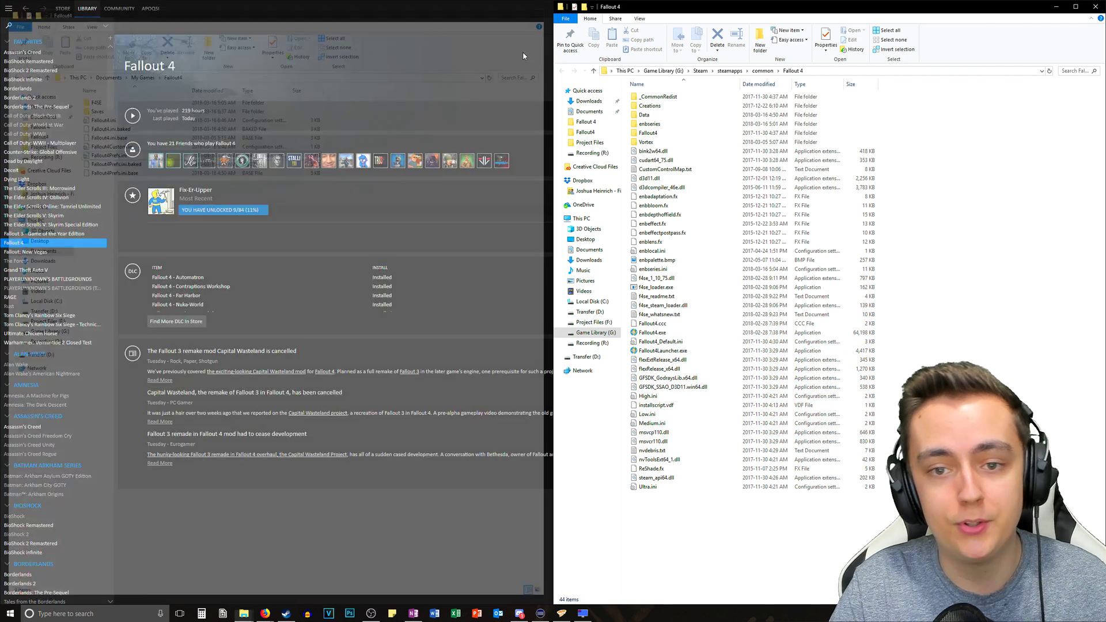
Set iPresentInterval to 0 in Fallout4_Default.ini in the game's installation folder, then save and close the file.
double_click(660, 342)
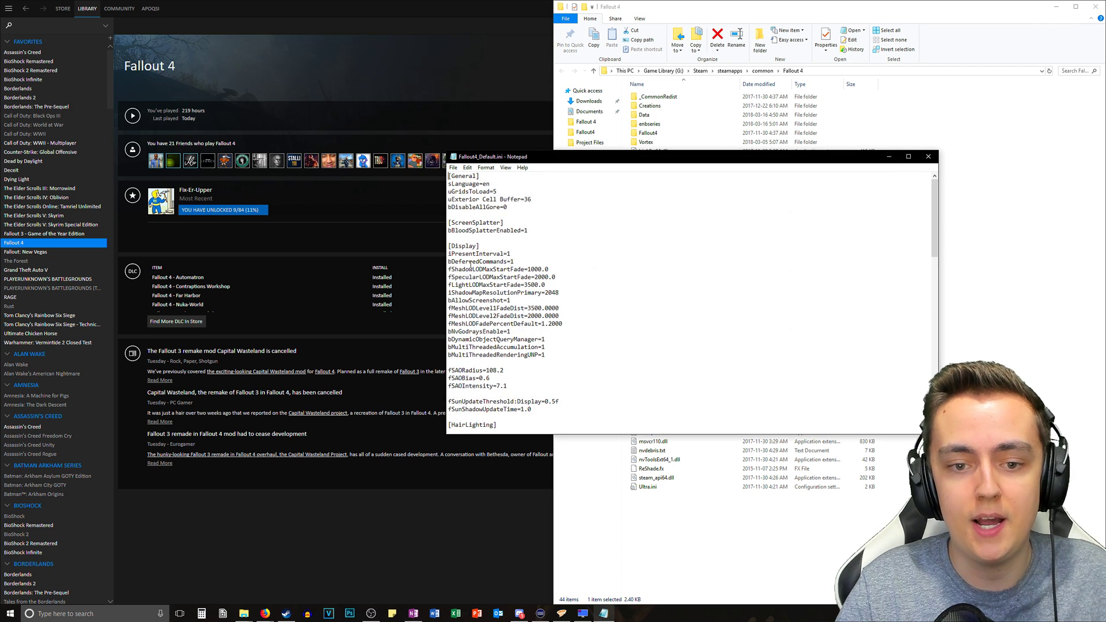
drag(582, 154, 483, 106)
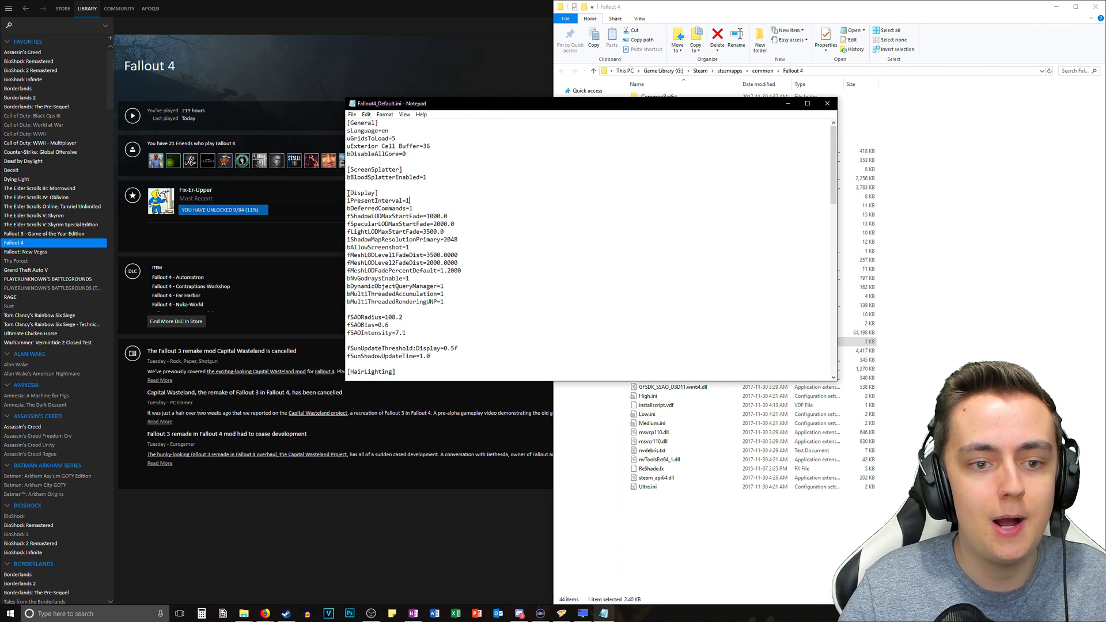
click(417, 200)
key(BackSpace)
text(0)
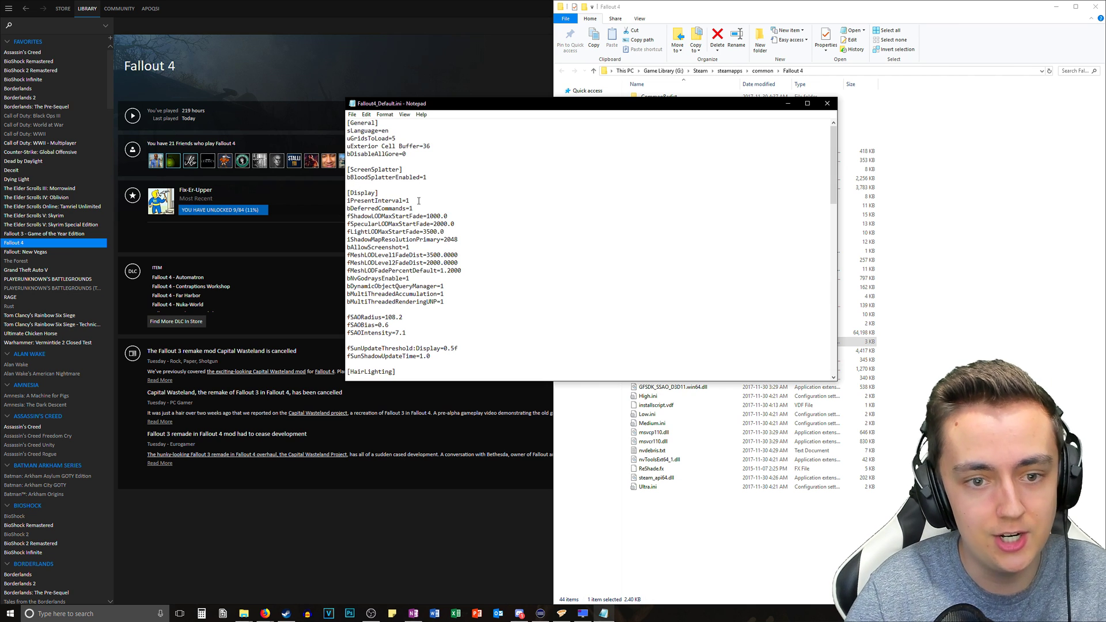
click(351, 114)
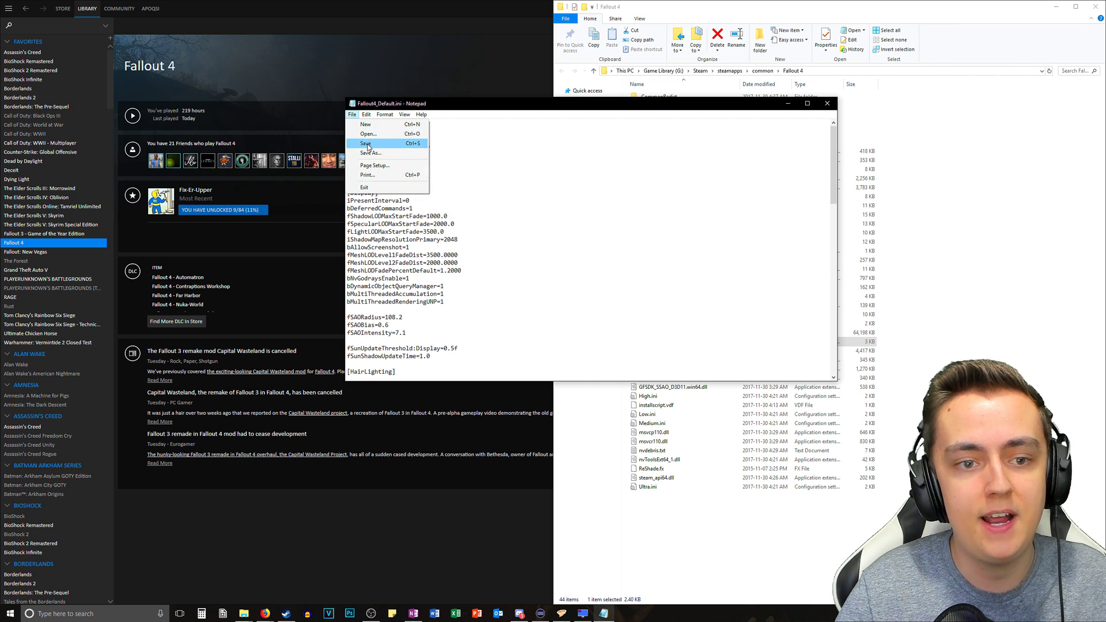
click(368, 150)
click(827, 103)
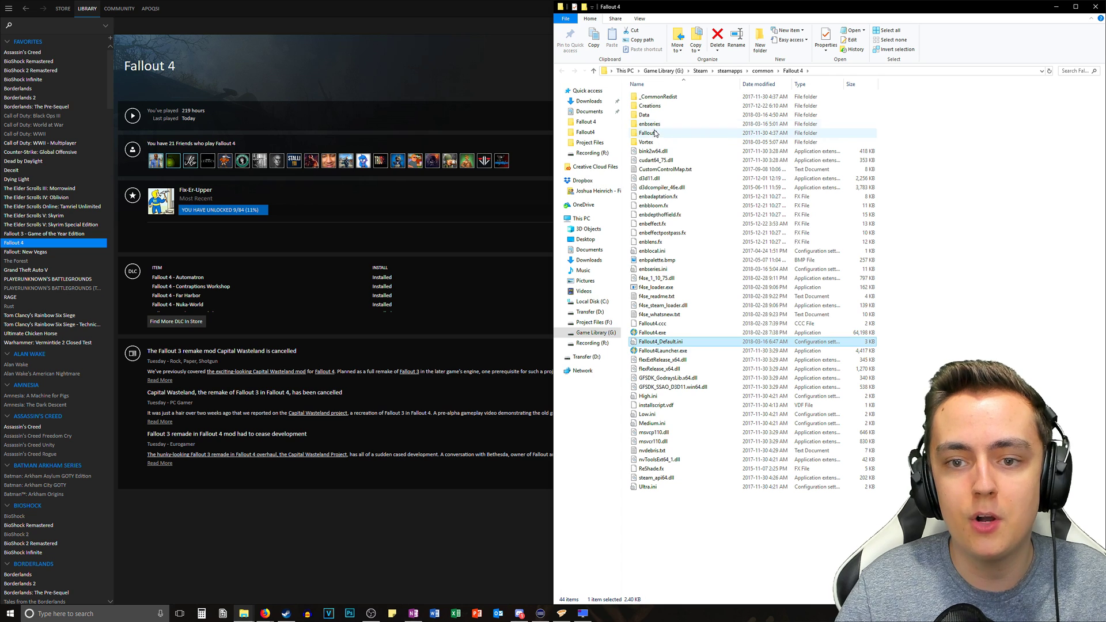
Open Fallout4Prefs.ini in the installation's Fallout4 subfolder, find "ipresent" and set iPresentInterval to 0.
double_click(656, 133)
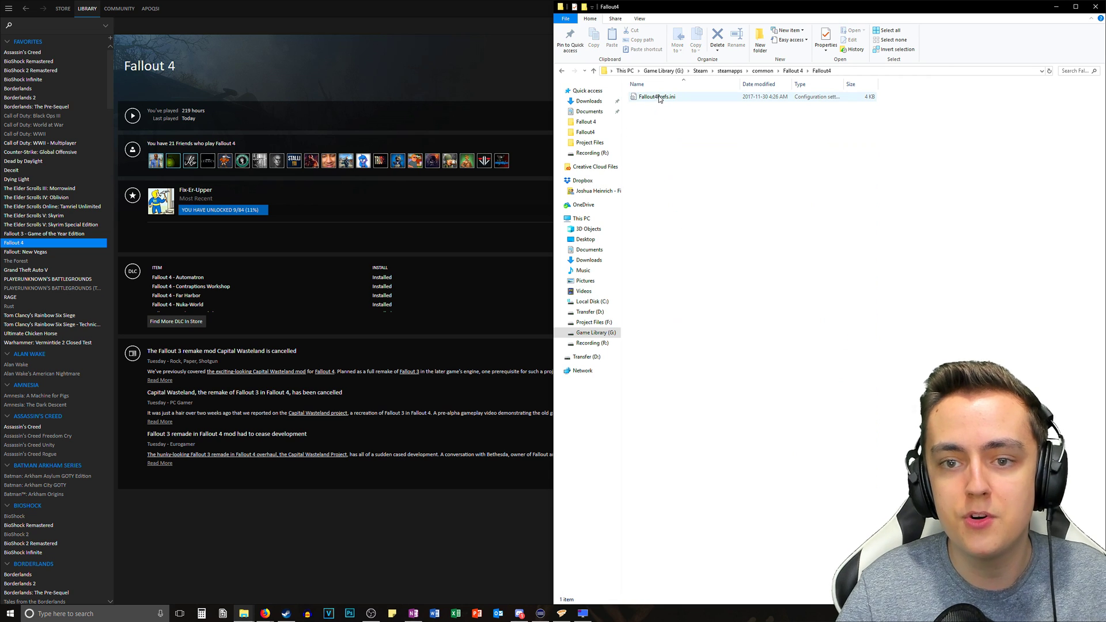
double_click(657, 97)
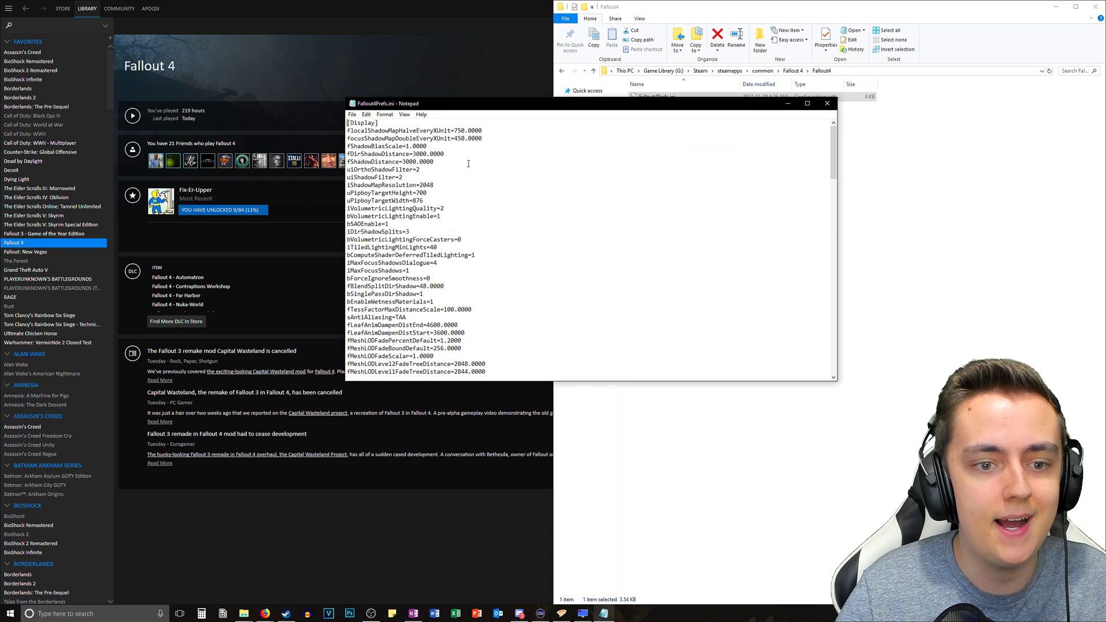
key(ctrl+f)
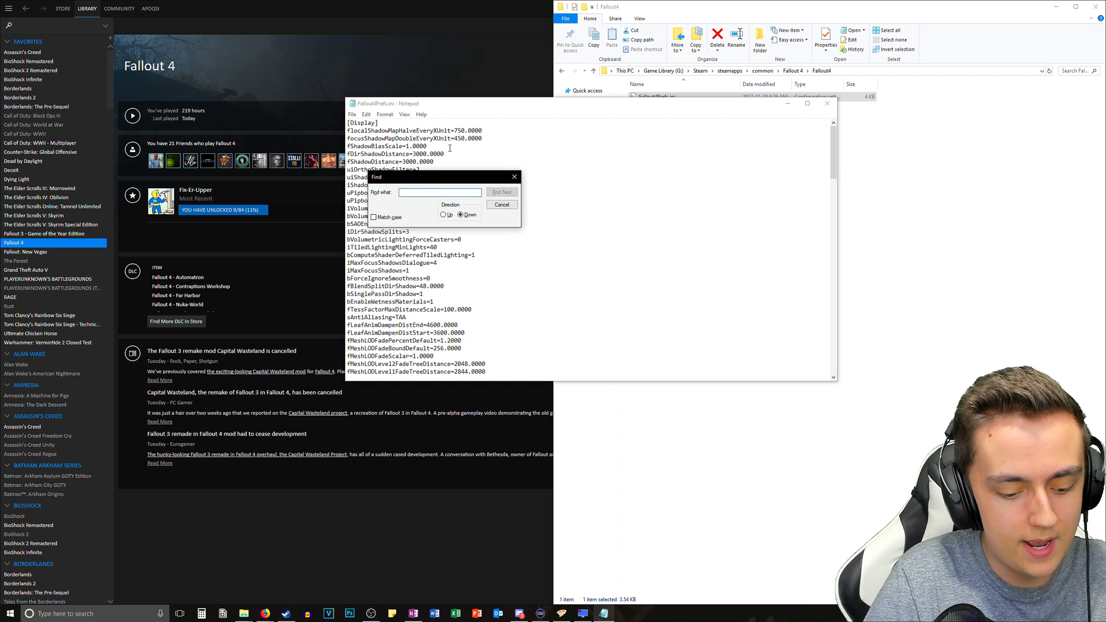
text(ipresent)
key(Return)
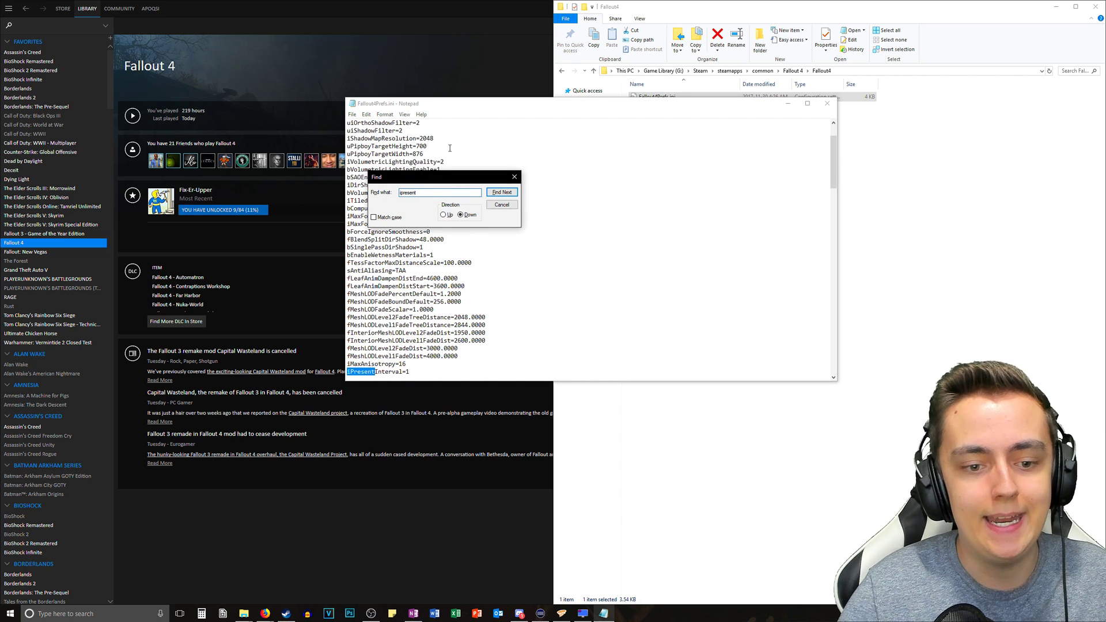
click(515, 177)
click(420, 375)
key(BackSpace)
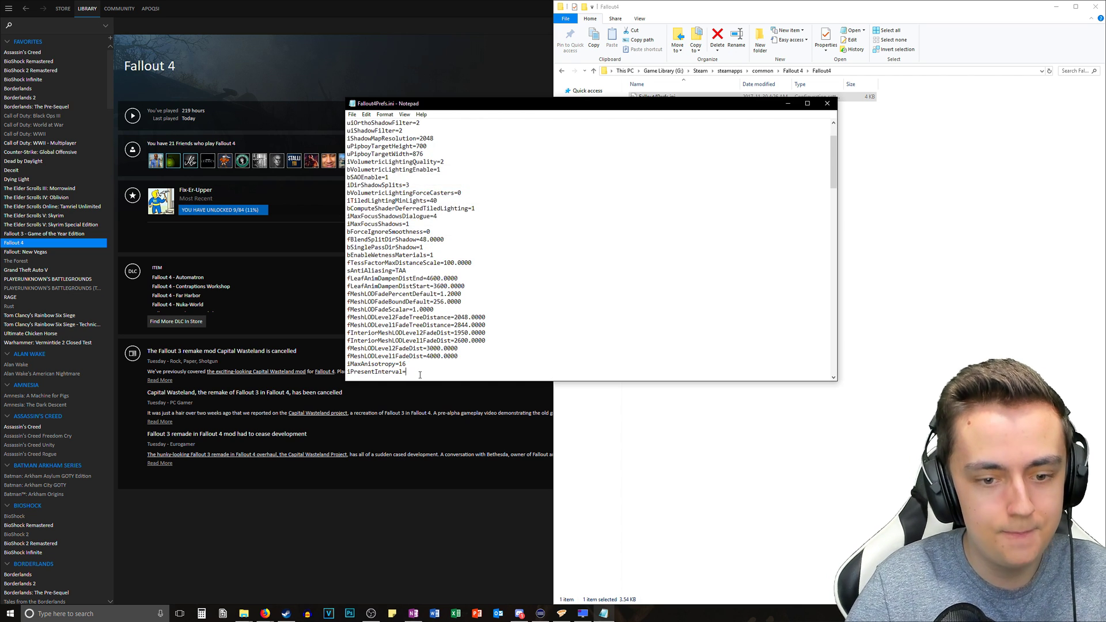
text(0)
Save and close the installation's Fallout4Prefs.ini, return to the Fallout 4 folder and minimize its window.
click(352, 114)
click(371, 145)
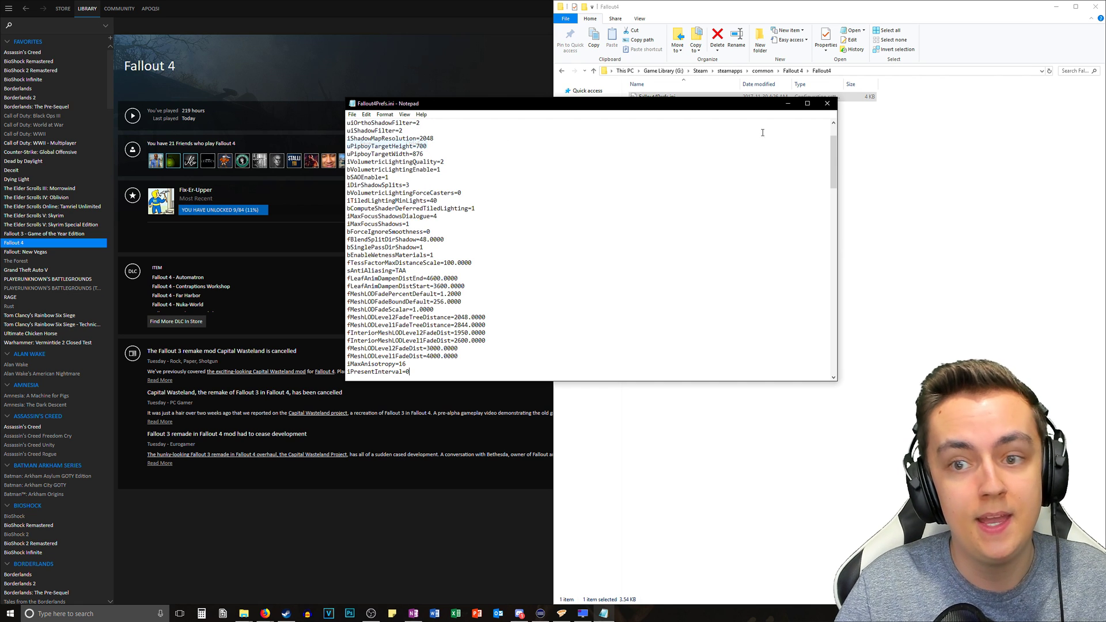
click(828, 103)
click(793, 72)
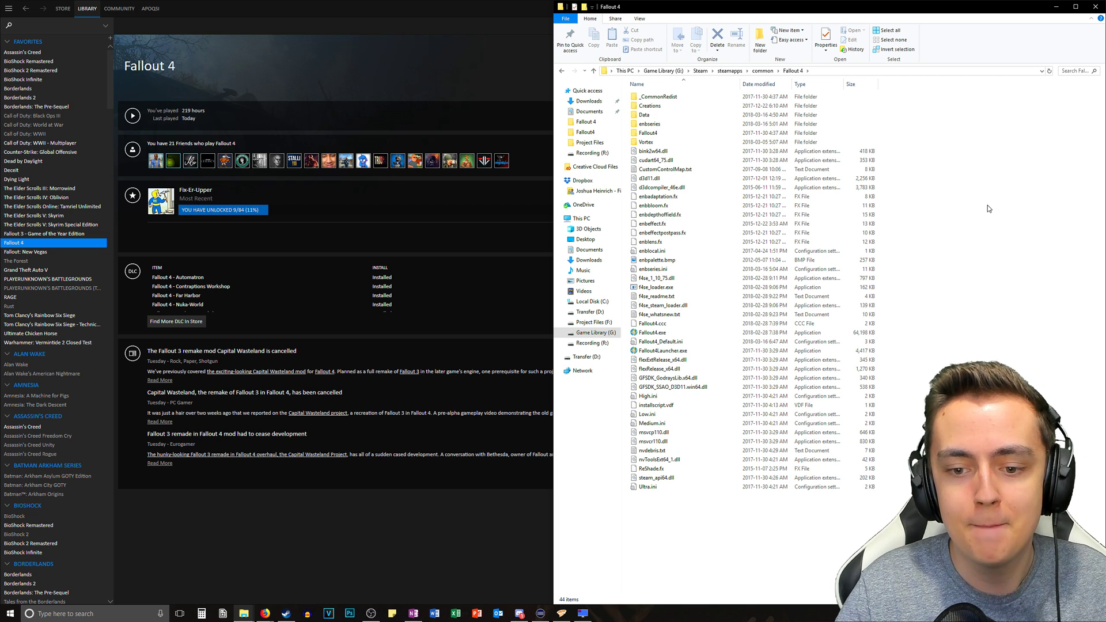
click(1056, 6)
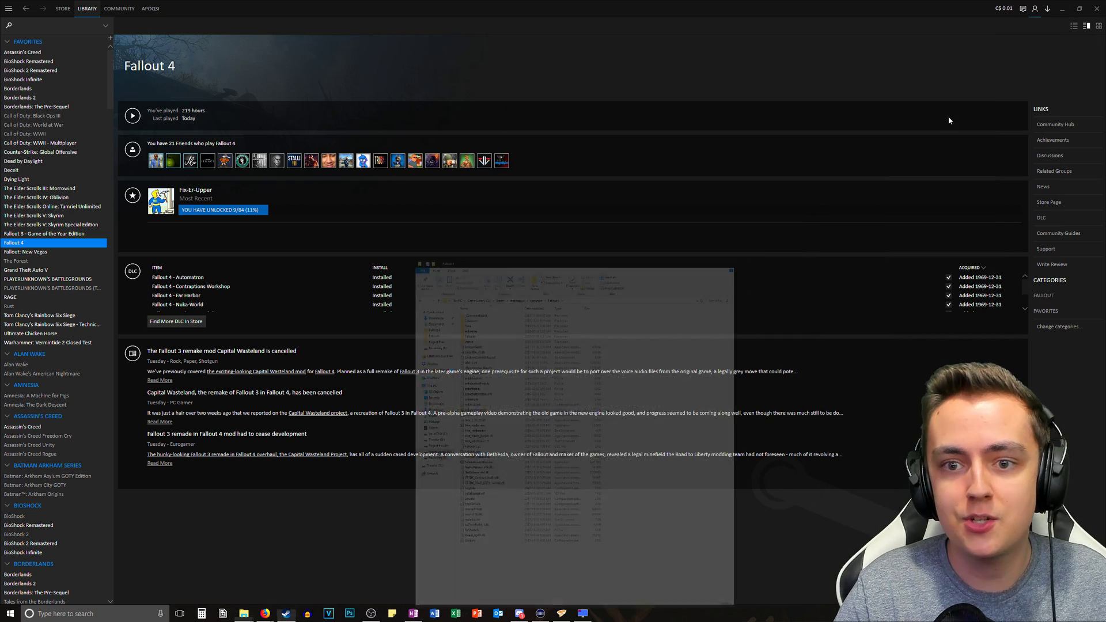